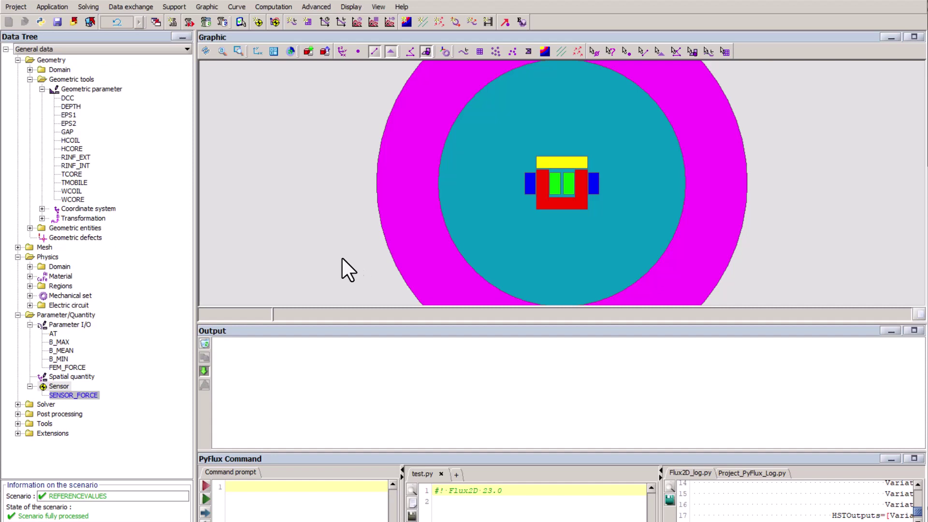
Start a new HyperStudy coupling component and name it Hst.
left_click(88, 6)
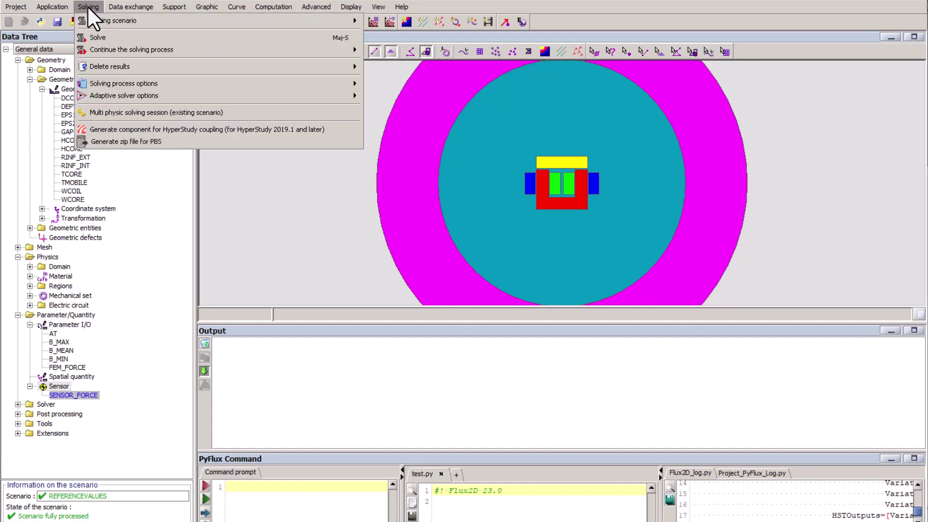
left_click(113, 128)
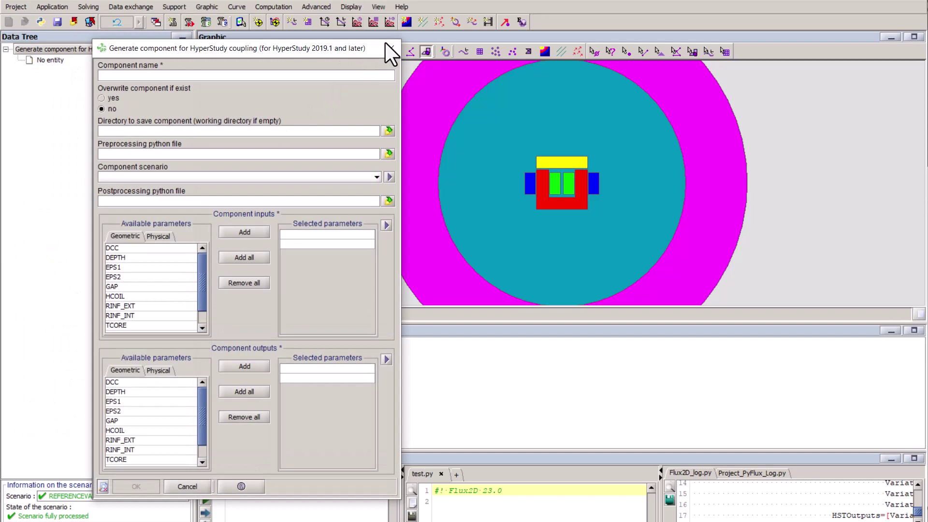
left_click(344, 38)
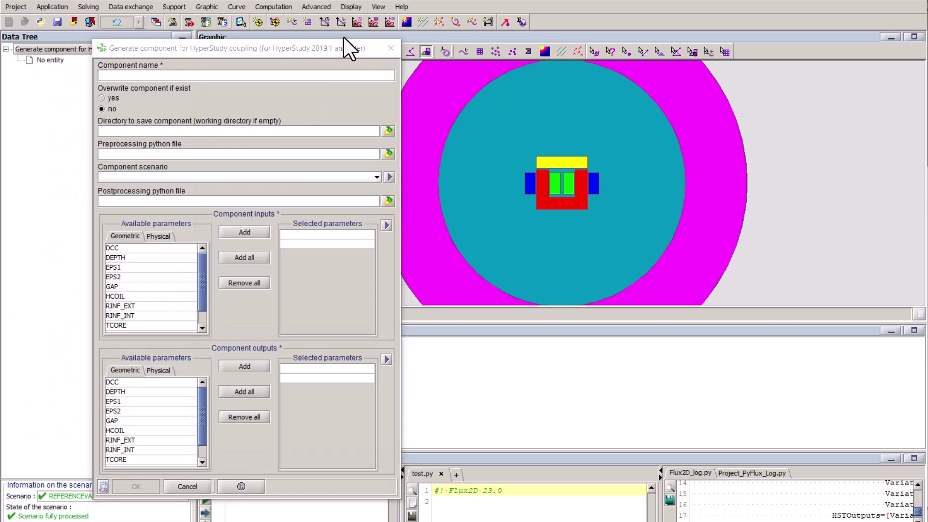
left_click(241, 76)
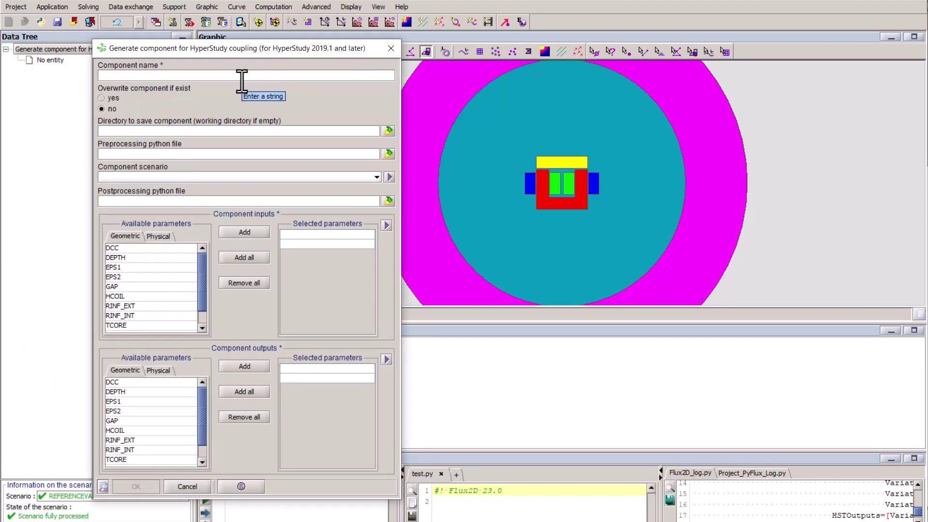
type("Hst")
Add all geometric parameters plus the physical parameter AT as the component's inputs.
left_click(245, 257)
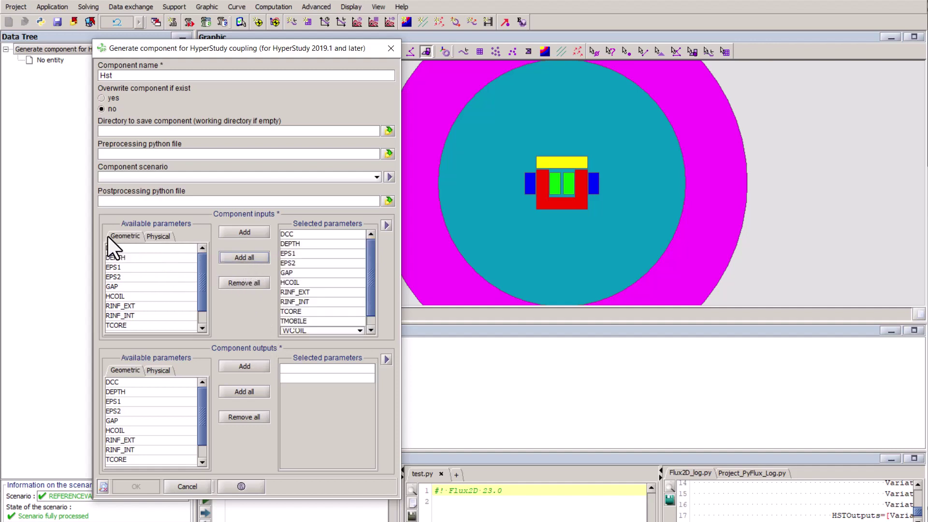
left_click(163, 236)
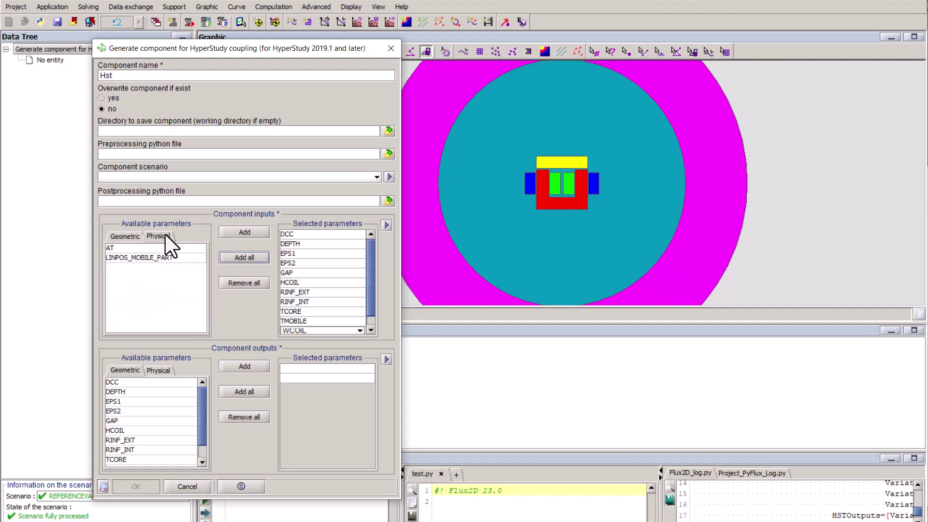
left_click(122, 248)
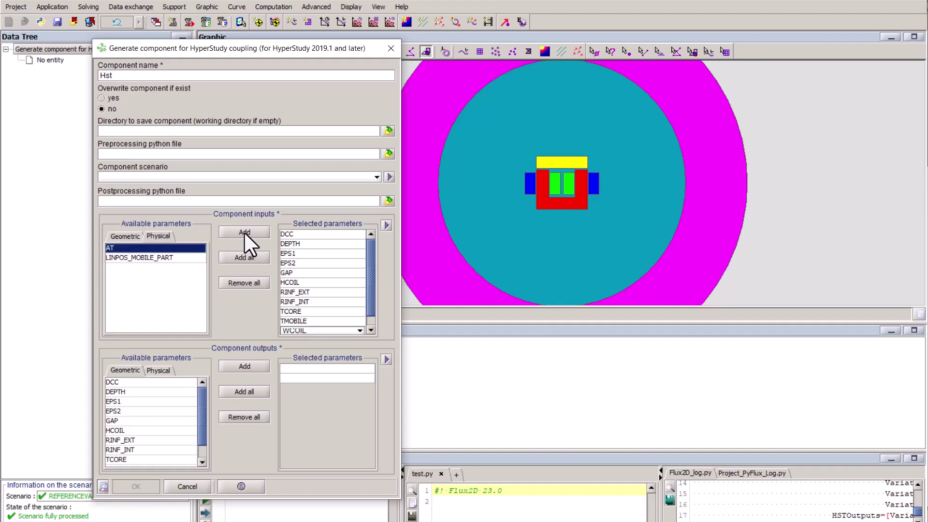
left_click(245, 232)
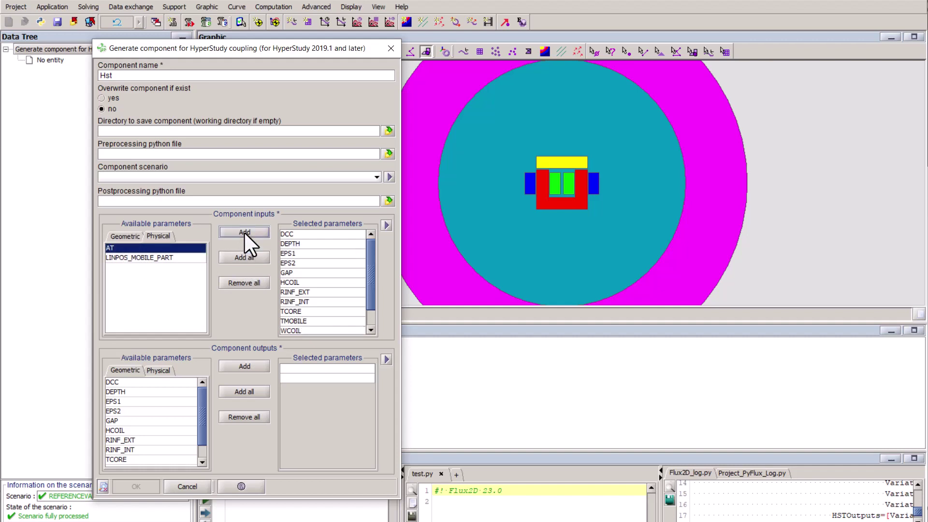
Set FEM_FORCE as the component output and generate the component.
left_click(158, 371)
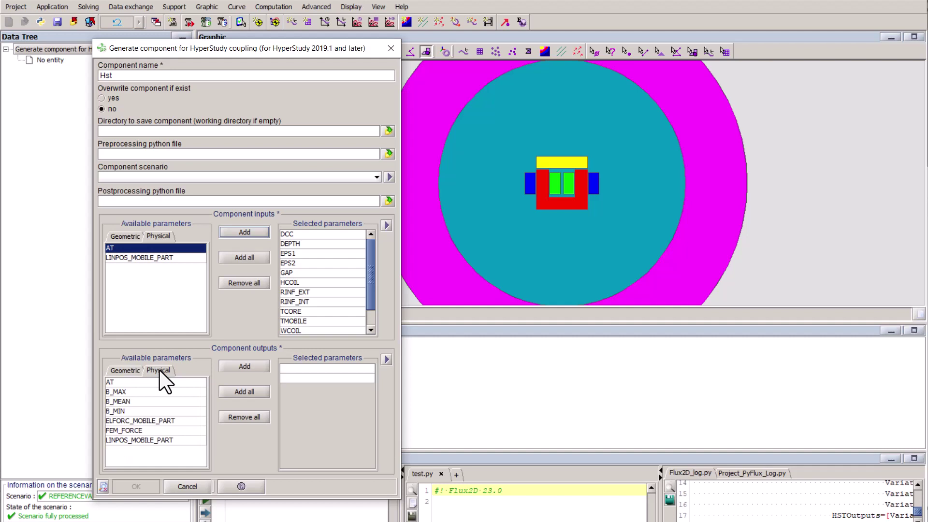
left_click(124, 430)
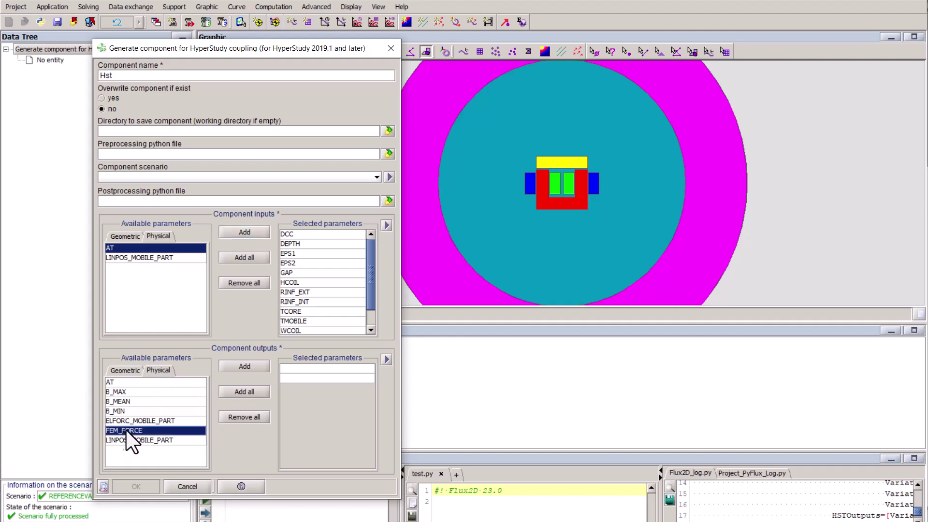
left_click(245, 367)
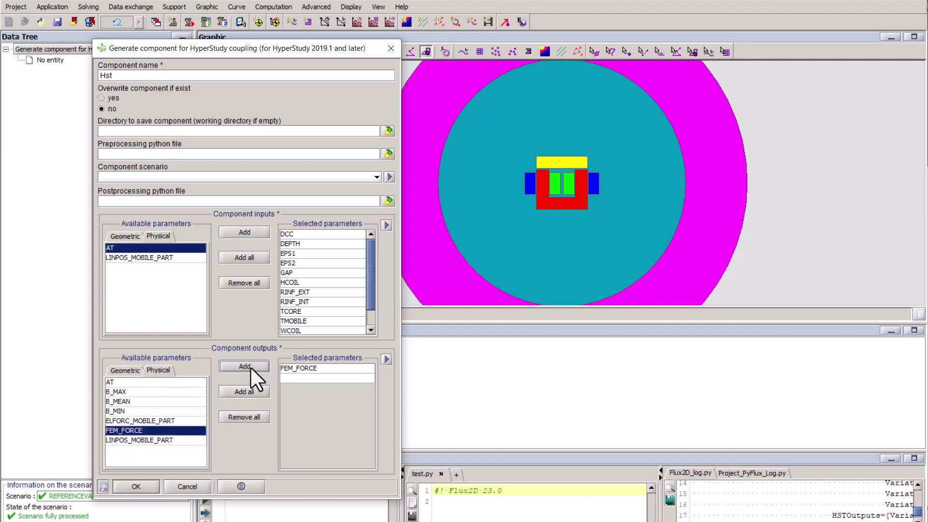
left_click(135, 486)
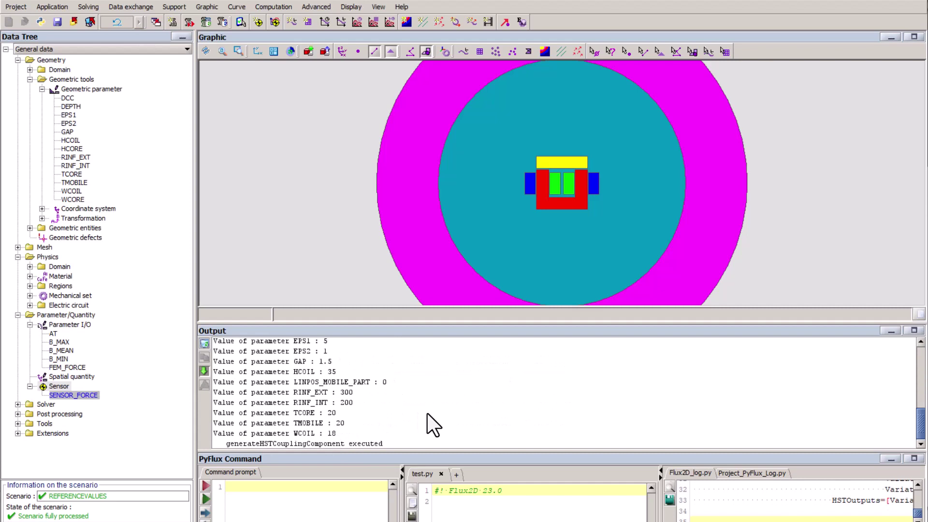
left_click_drag(225, 444, 329, 444)
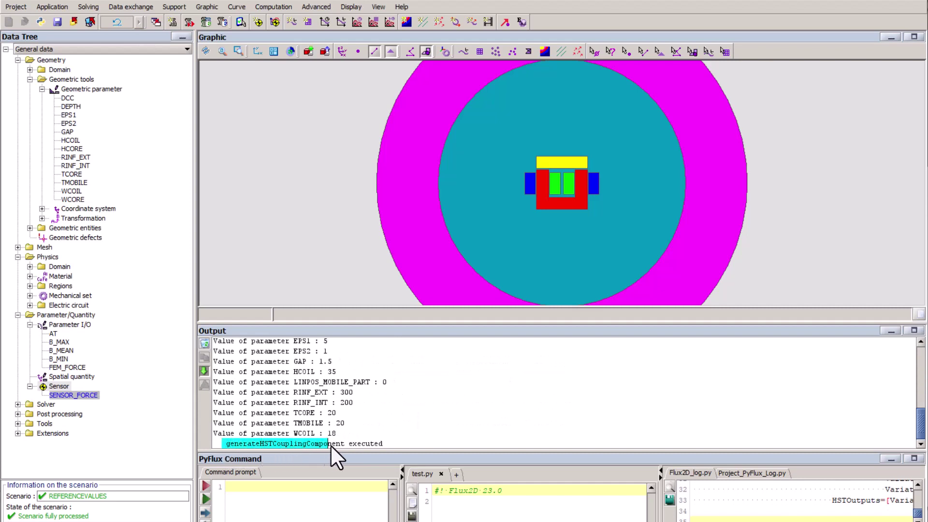
left_click_drag(387, 445, 391, 448)
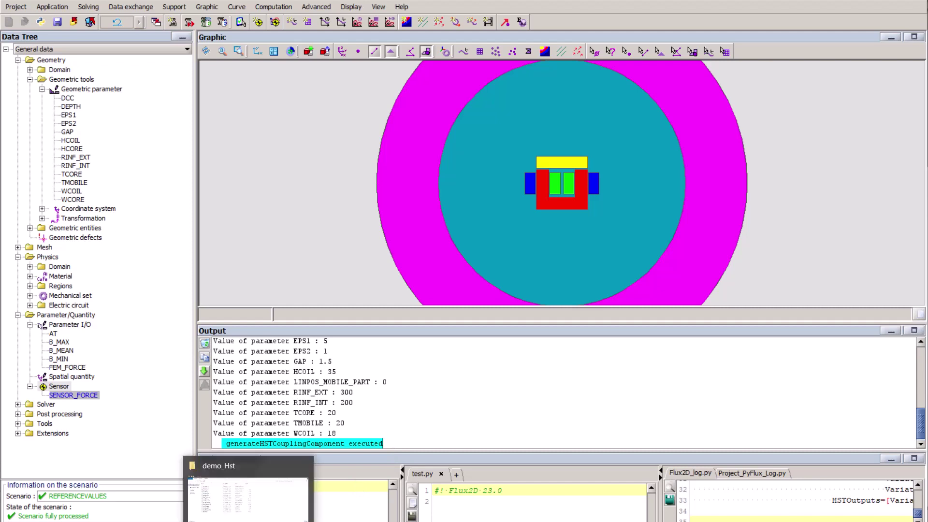
Show the demo_Hst folder, select Hst.F2HST and Hst.F2HST.FLU, and copy the folder path.
left_click(271, 464)
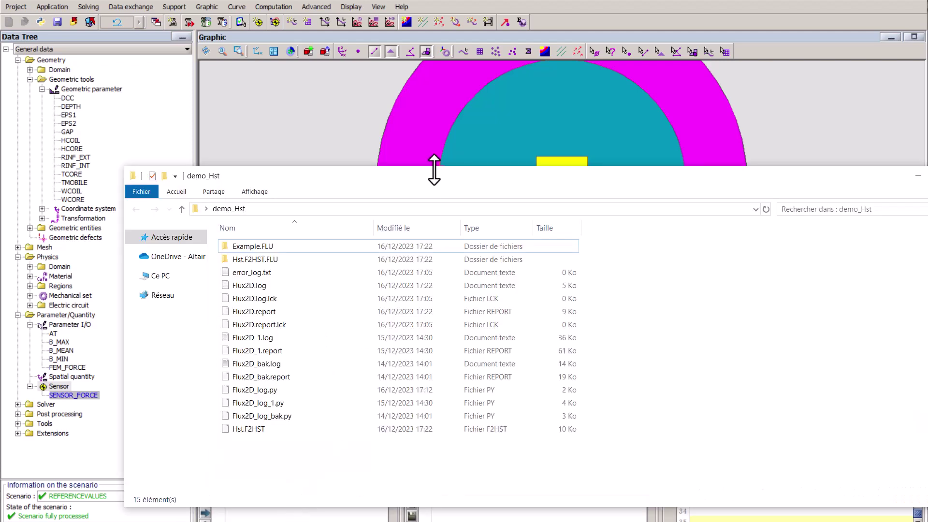
left_click_drag(434, 172, 463, 127)
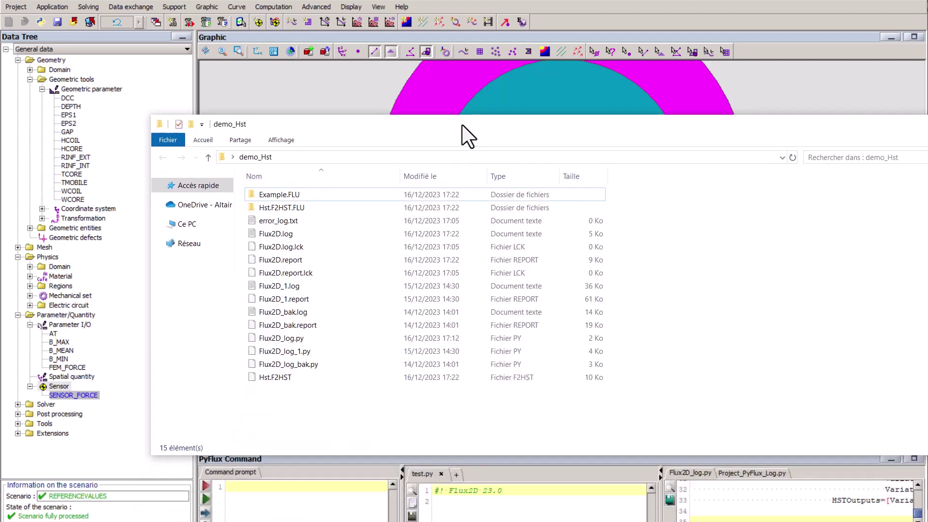
left_click(296, 206)
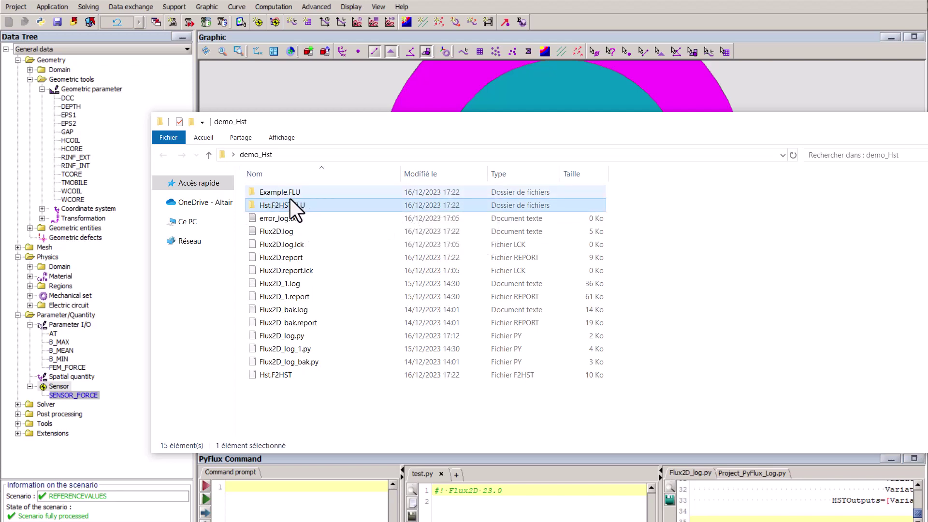
left_click(280, 376)
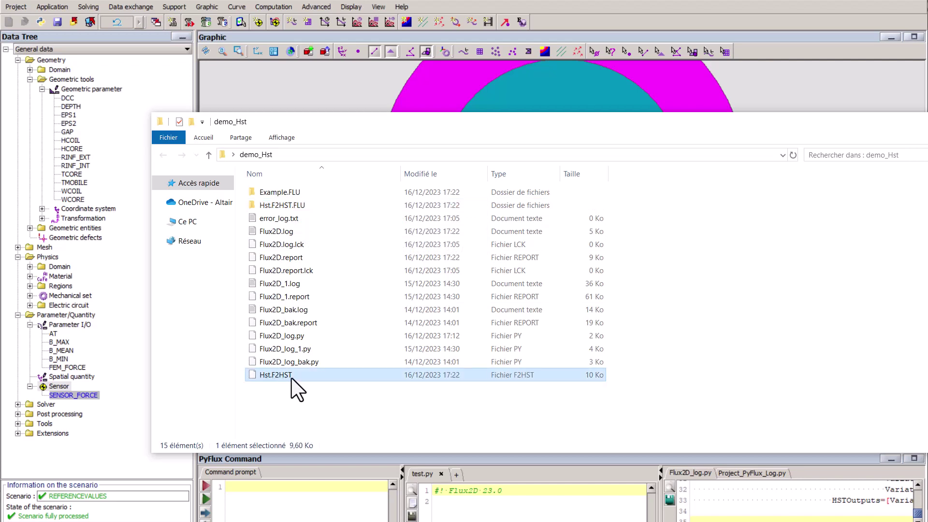
left_click(290, 207, "ctrl")
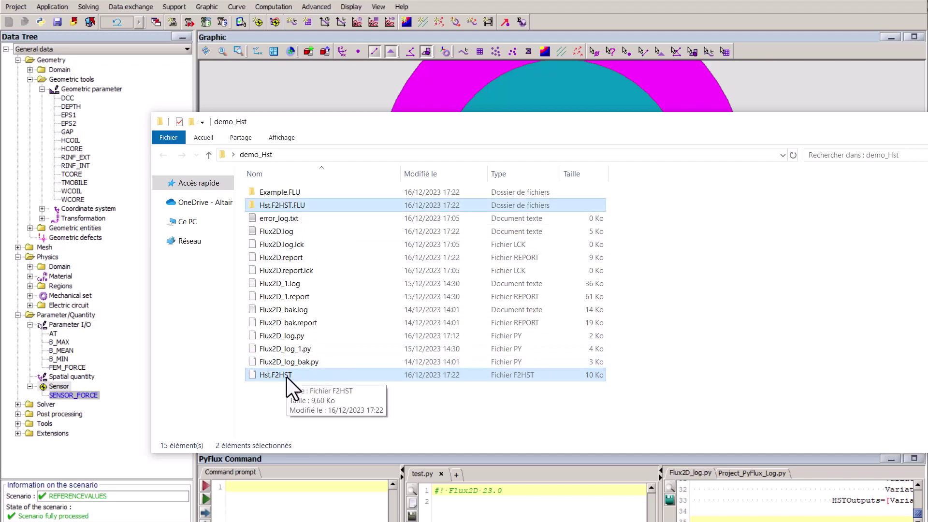
left_click(383, 154)
key("ctrl+c")
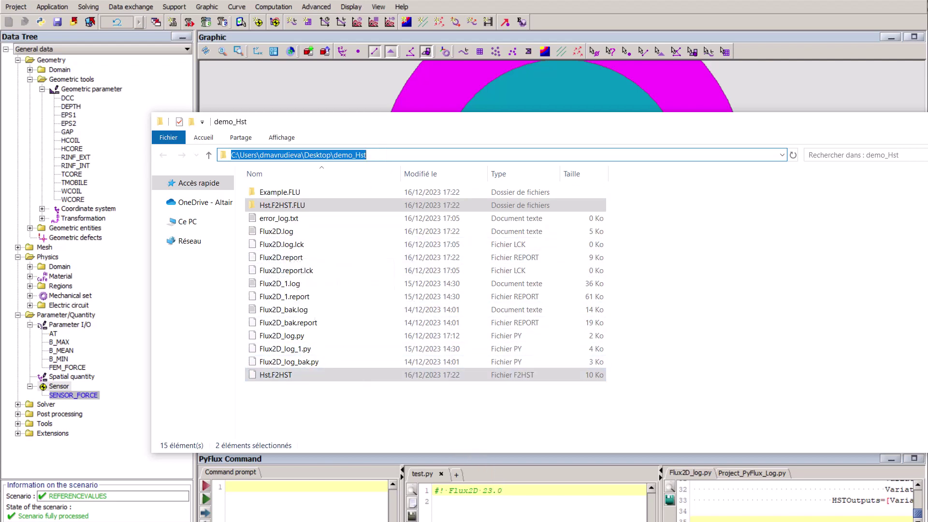
Create a new HyperStudy study located in the demo_Hst folder.
left_click(459, 464)
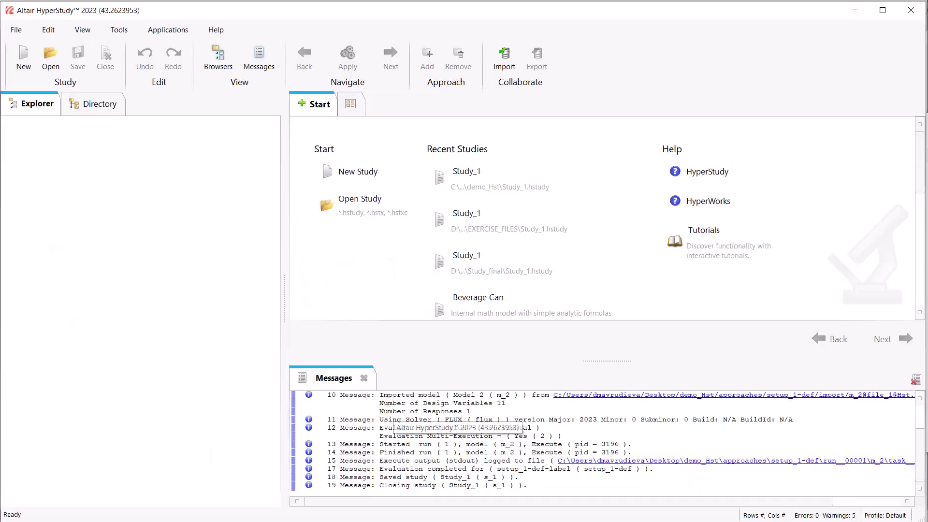
left_click(352, 174)
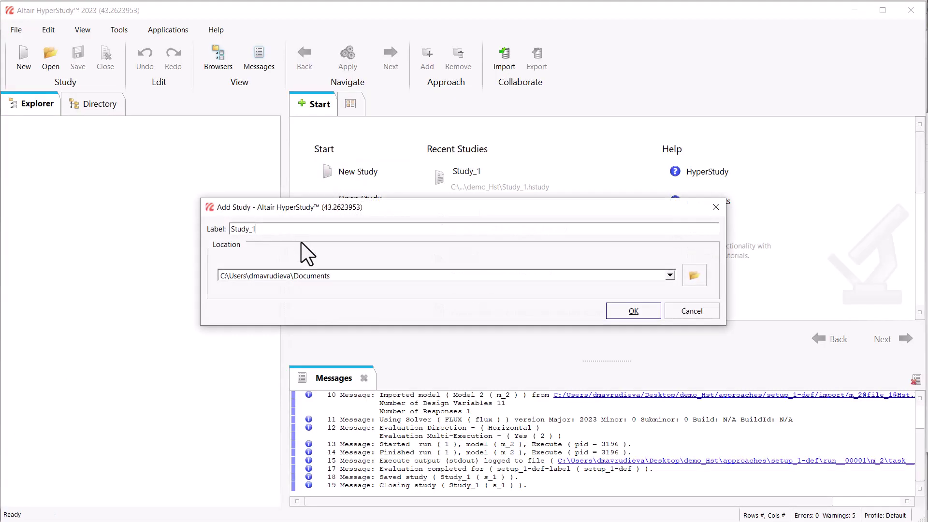
left_click_drag(336, 277, 212, 271)
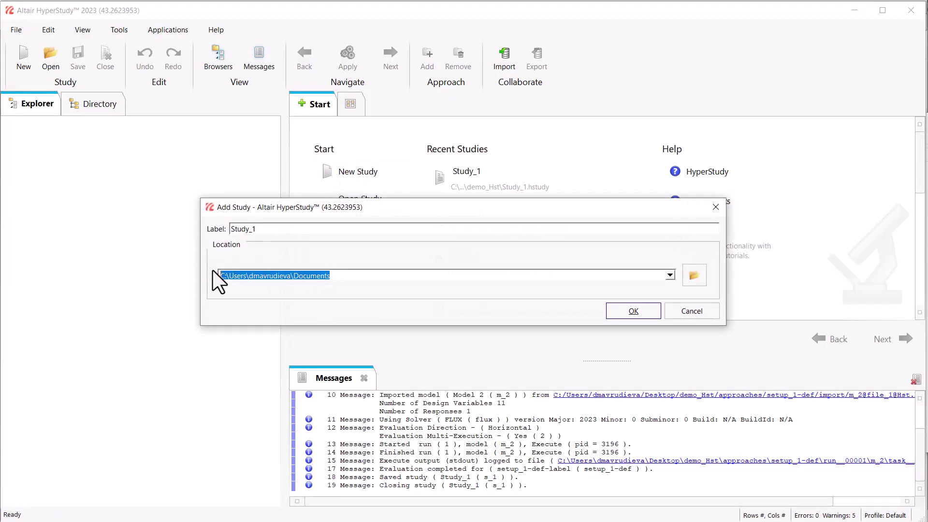
key("ctrl+v")
key("Return")
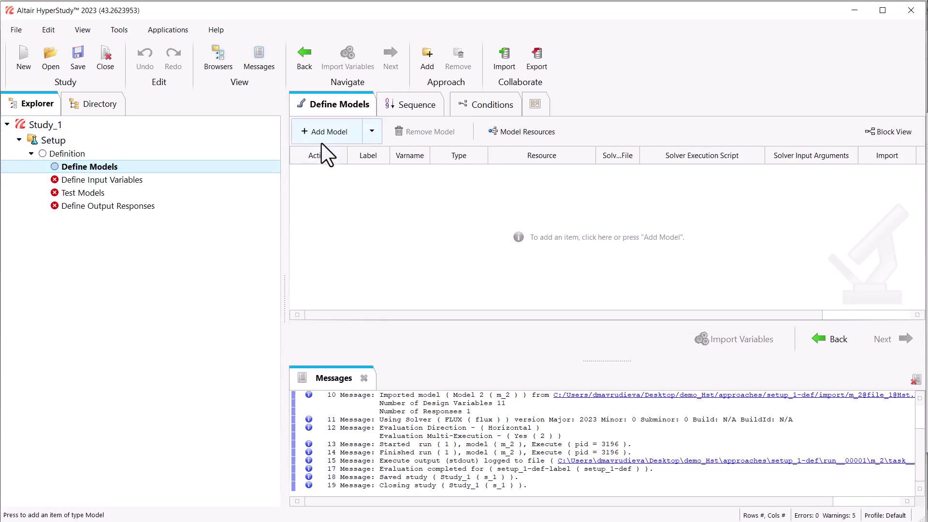
Add a Flux model whose resource file is Hst.F2HST.
left_click(306, 132)
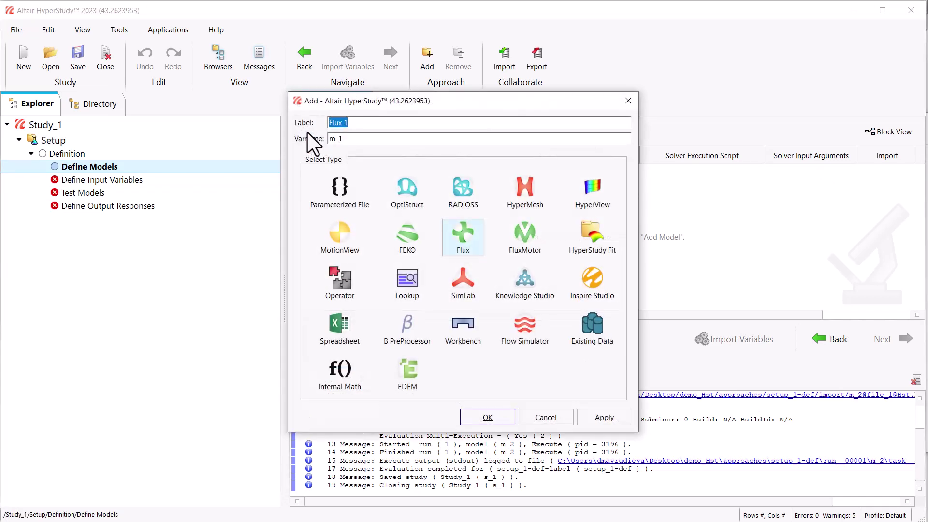
left_click(487, 418)
left_click(601, 174)
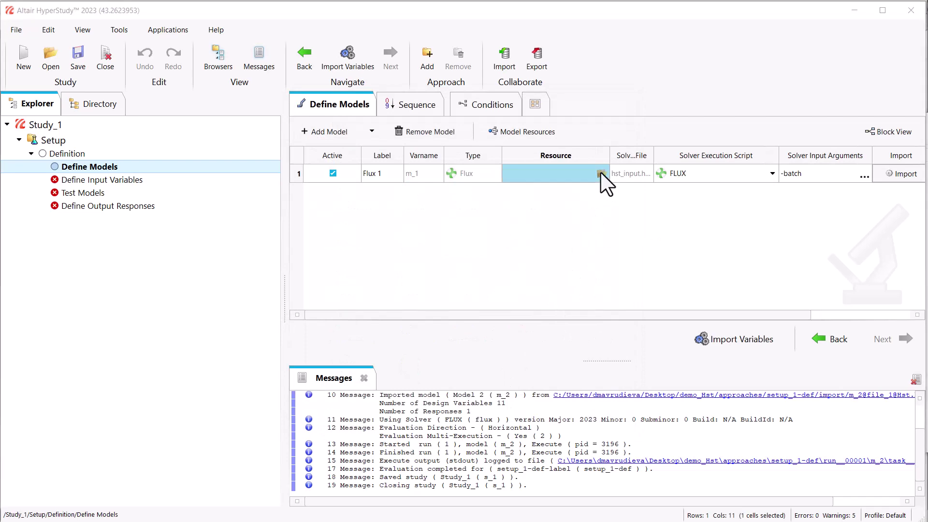
left_click(267, 131)
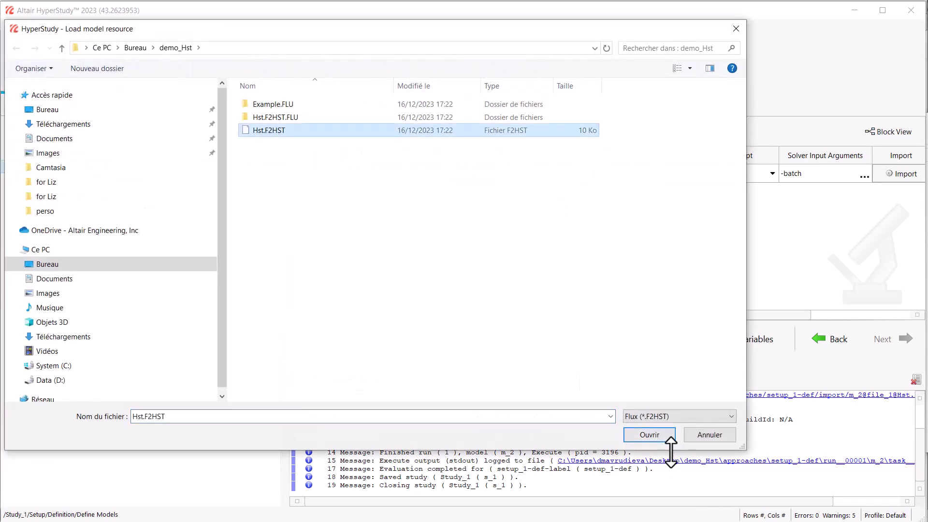
left_click(650, 435)
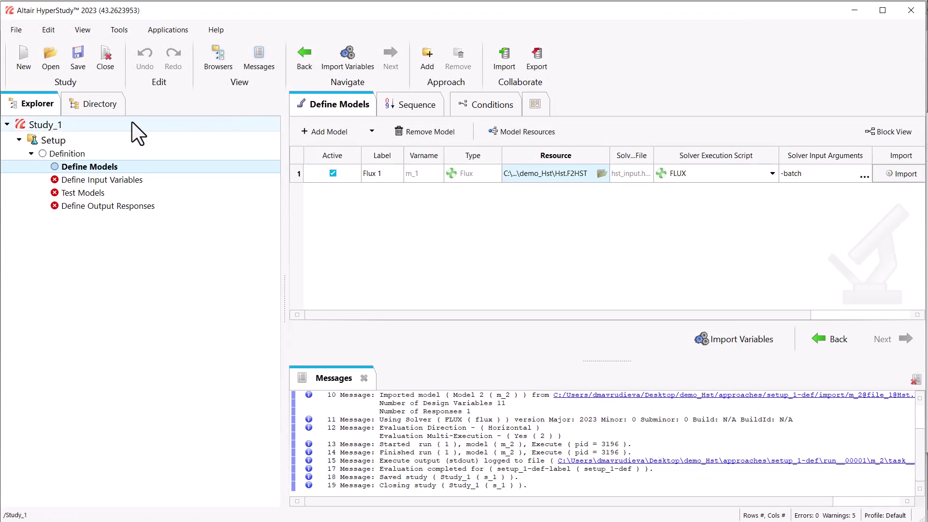
Import the Flux 1 model from demo_Hst, loading 12 design variables and 1 response.
left_click(103, 104)
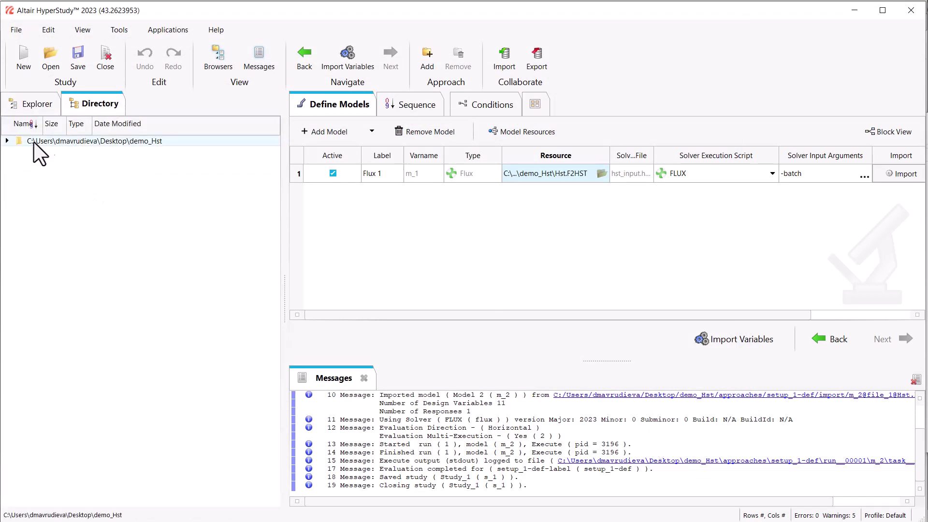
left_click(7, 141)
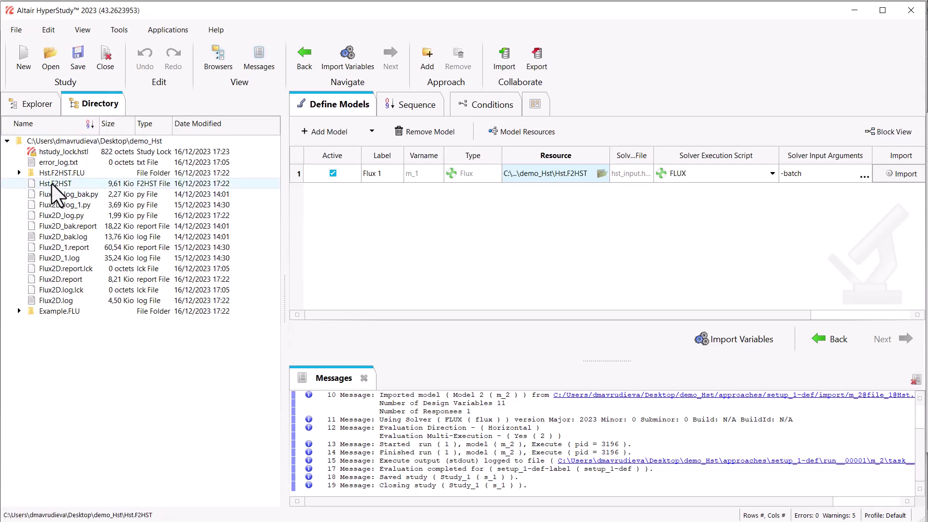
left_click_drag(51, 182, 497, 228)
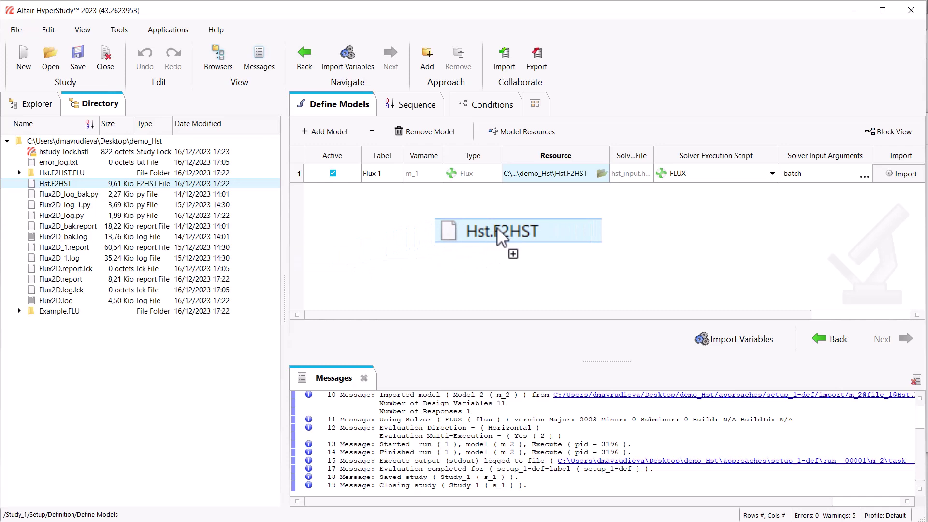
left_click_drag(496, 227, 208, 266)
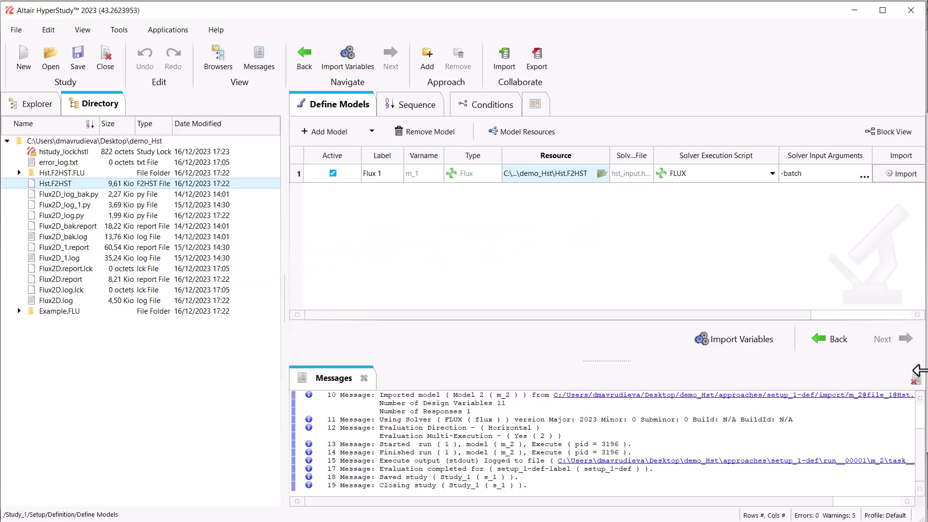
left_click(901, 175)
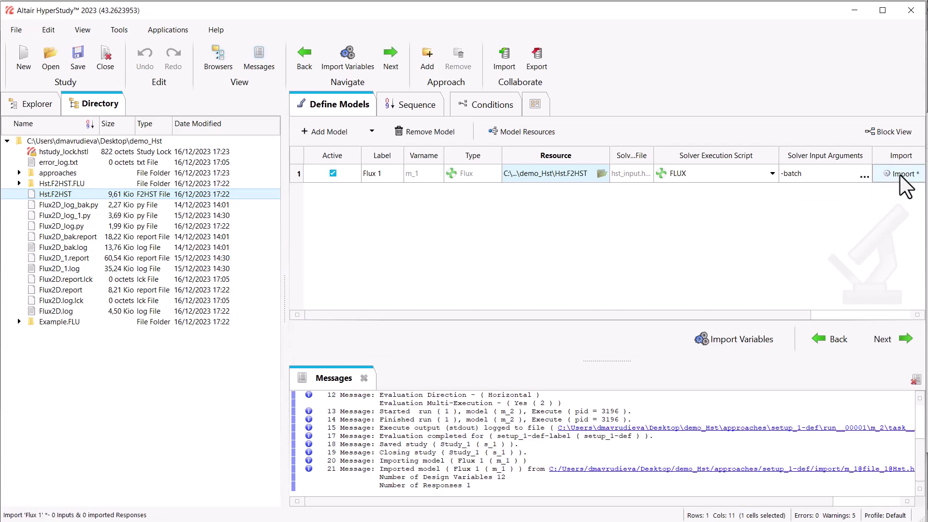
Review the input variable bounds and the FEM_FORCE response, then go to Test Models.
left_click(902, 338)
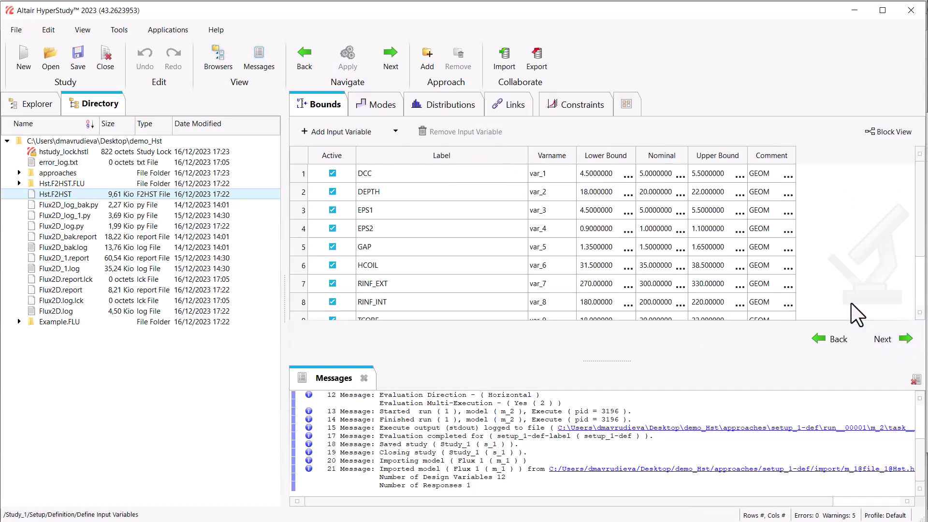
scroll(534, 262, "down", 2)
scroll(529, 268, "up", 1)
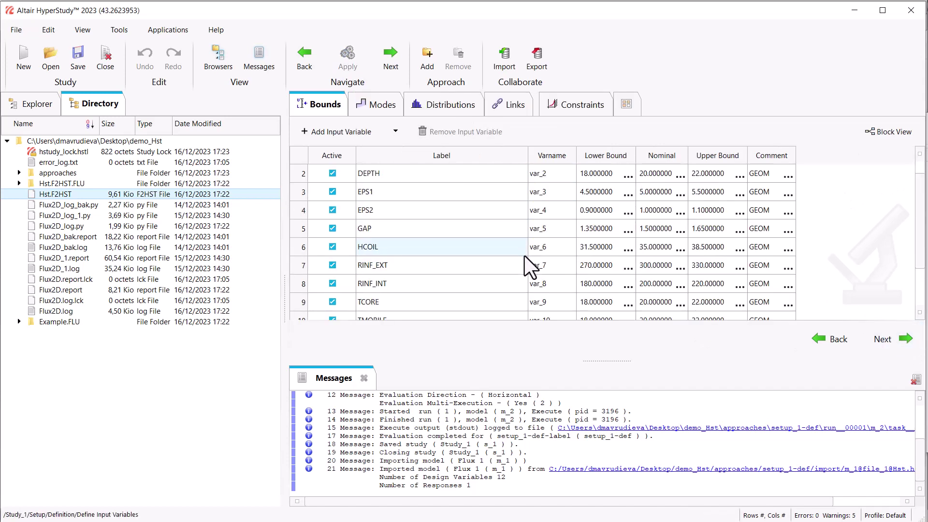
scroll(530, 267, "down", 1)
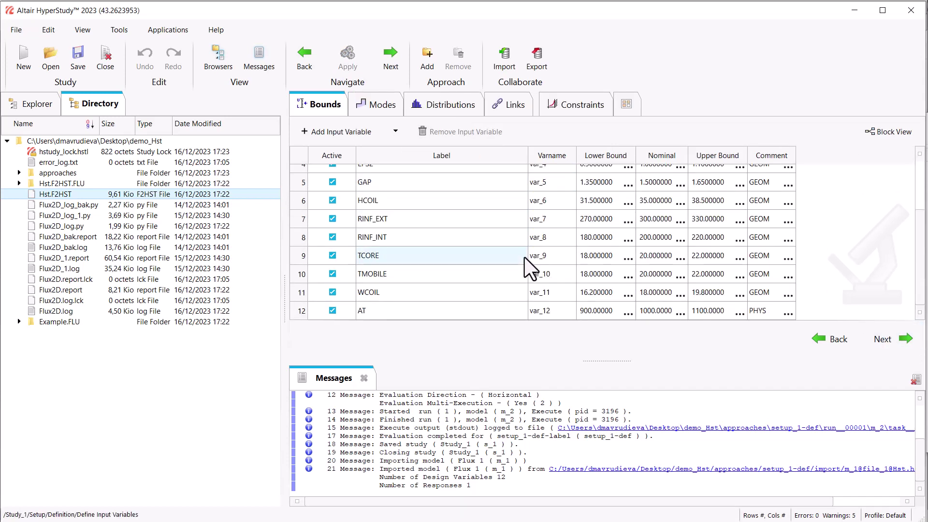
left_click(906, 337)
left_click(906, 337)
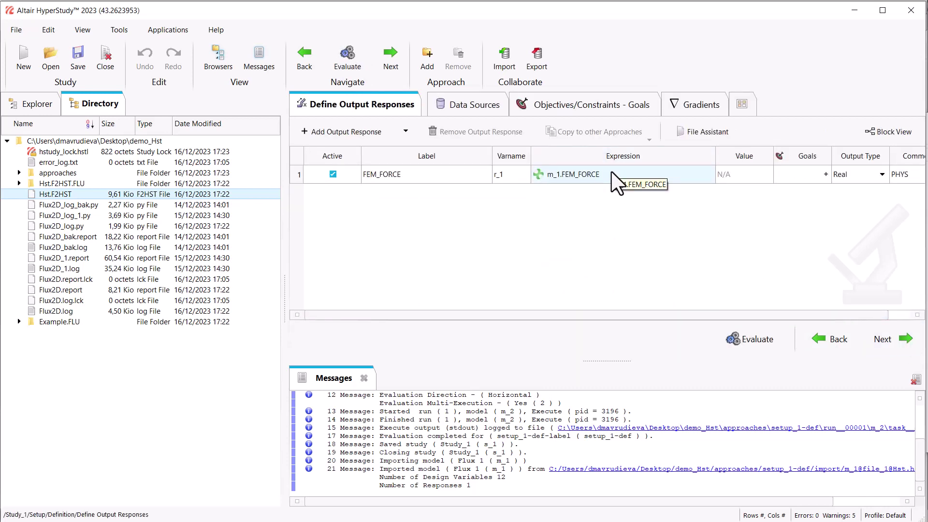
left_click(44, 108)
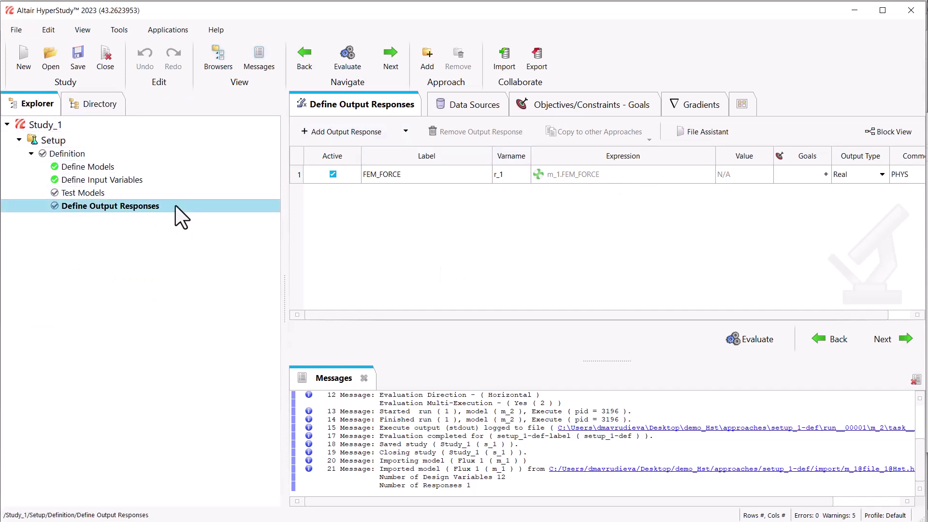
left_click(82, 193)
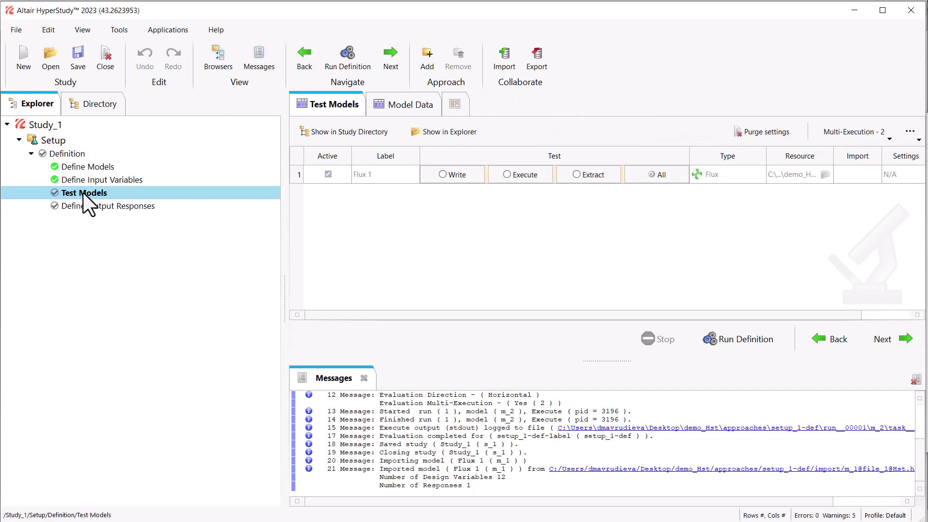
Run the definition so write, execute and extract pass with FEM_FORCE = 171.85303.
left_click(738, 341)
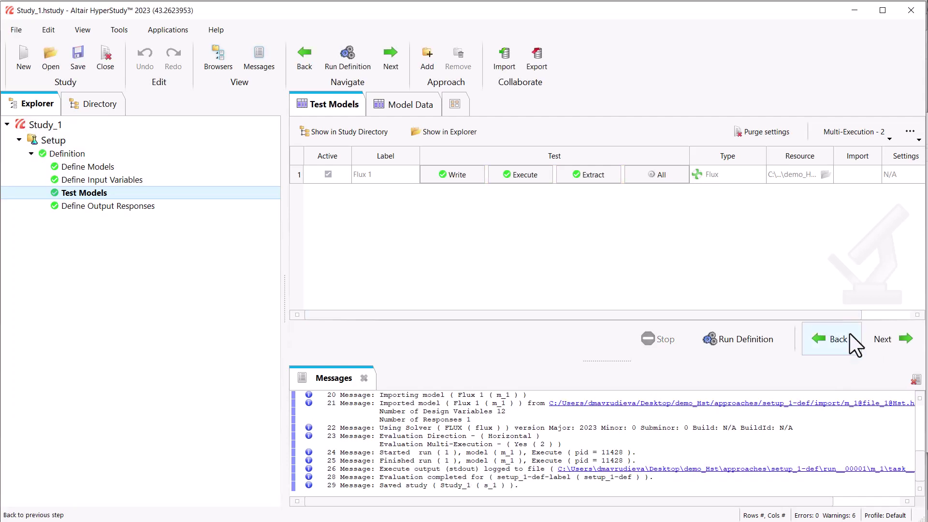
left_click(888, 340)
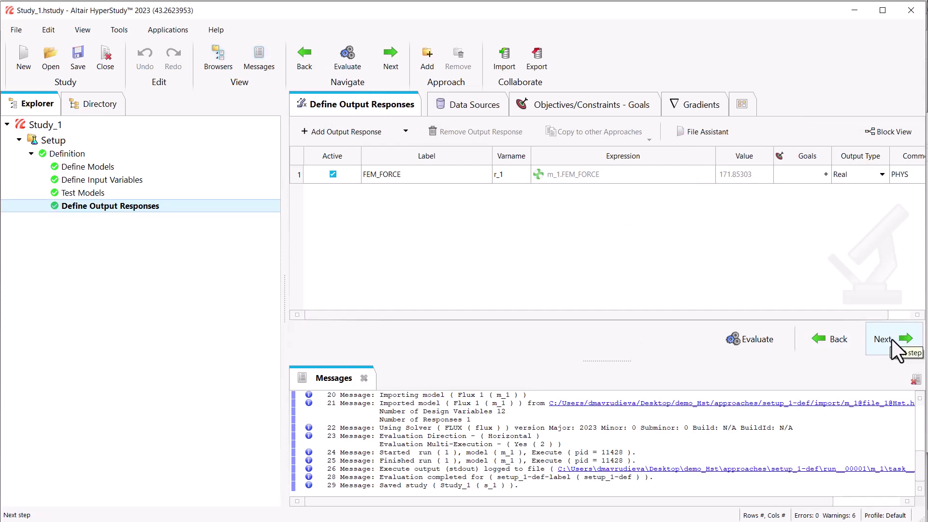
Add a new approach of type Optimization, labelled Optimization 1.
left_click(892, 340)
left_click(888, 354)
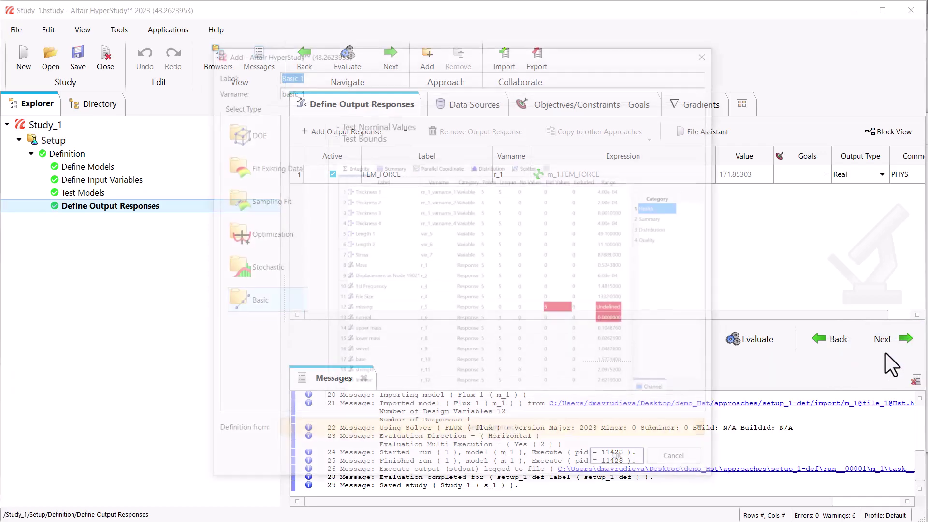
left_click(268, 144)
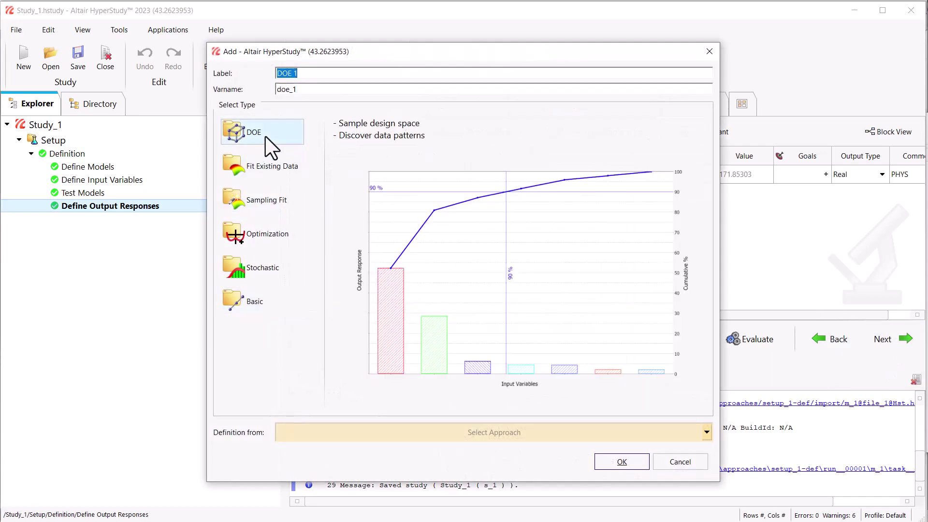
left_click(262, 237)
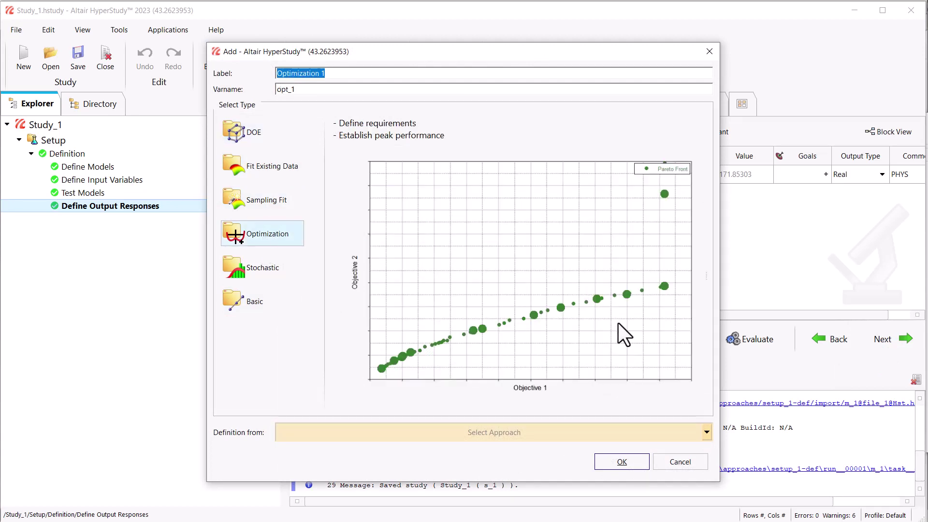